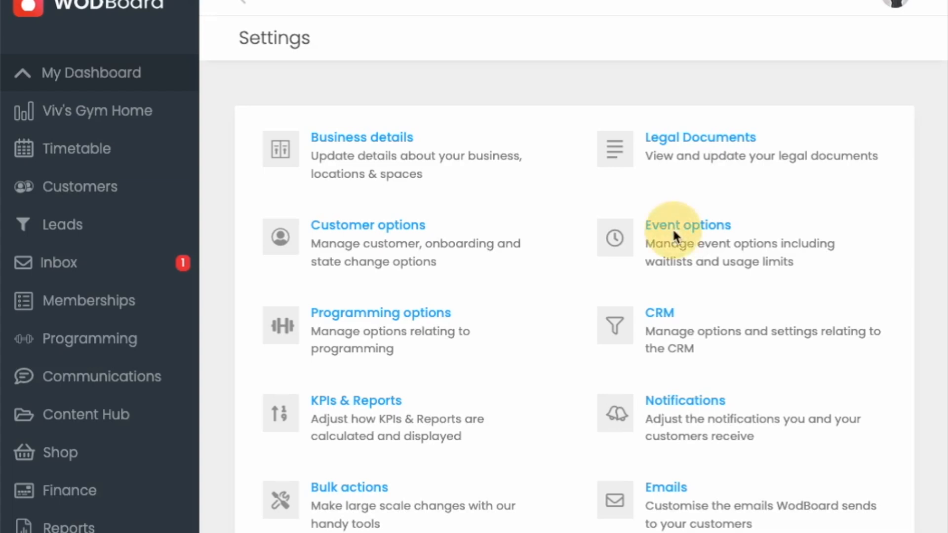
Step: Open the Event options settings and review the available choices for booking visibility and when bookings close
click(673, 230)
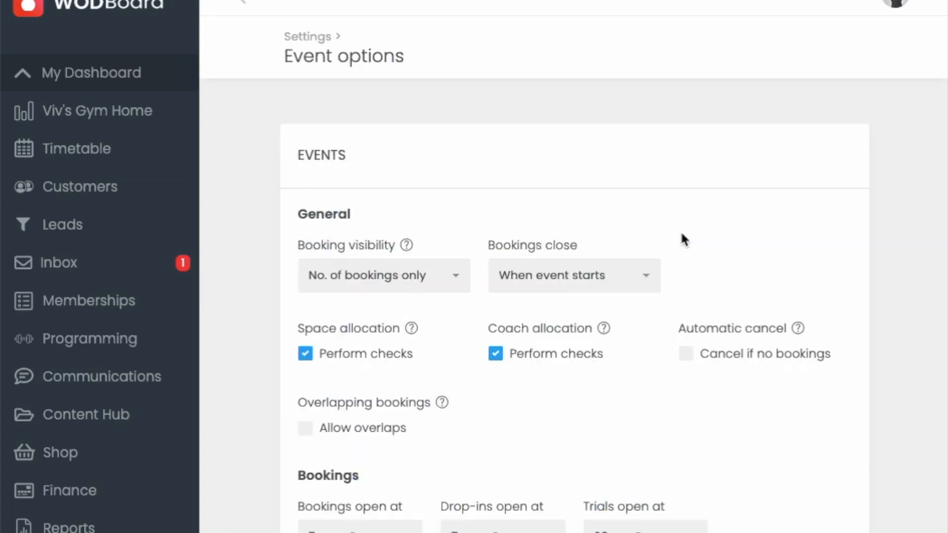
scroll(684, 241, down, 2)
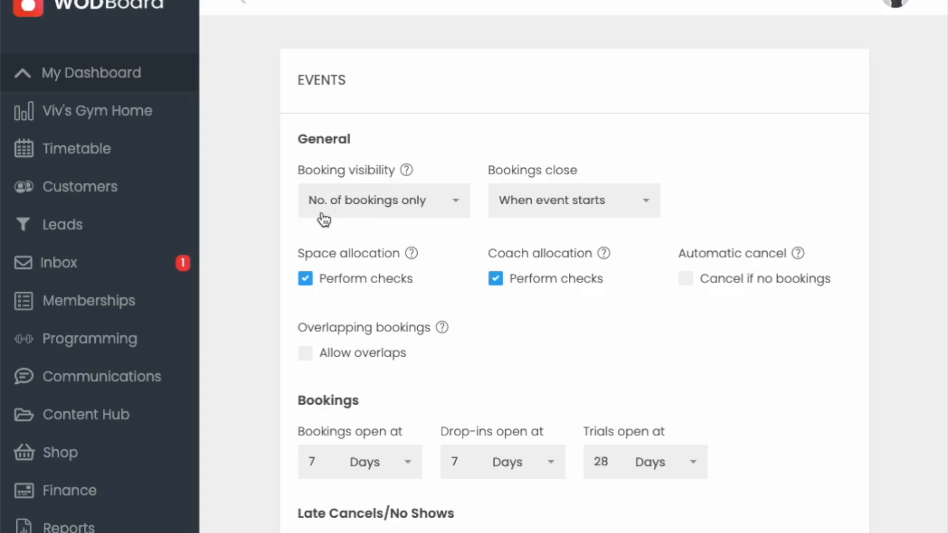
click(424, 210)
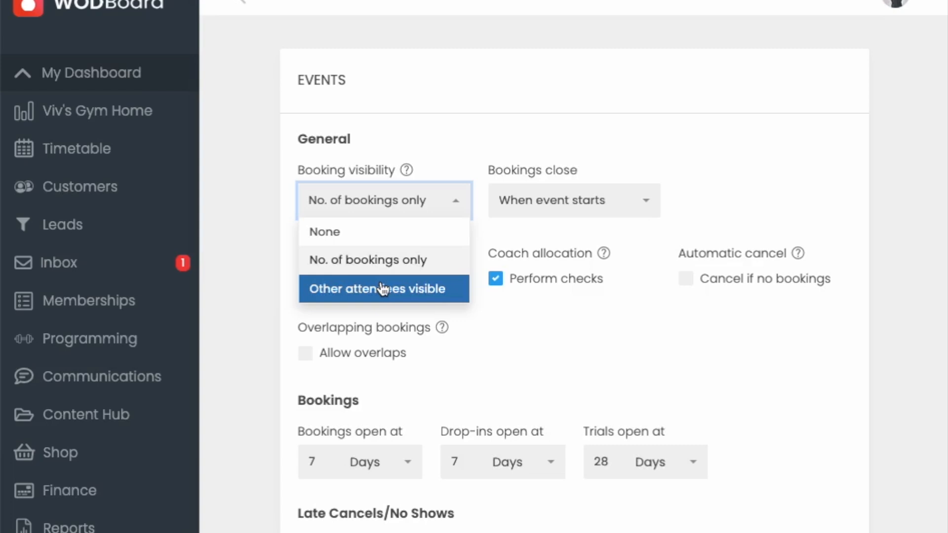
click(500, 122)
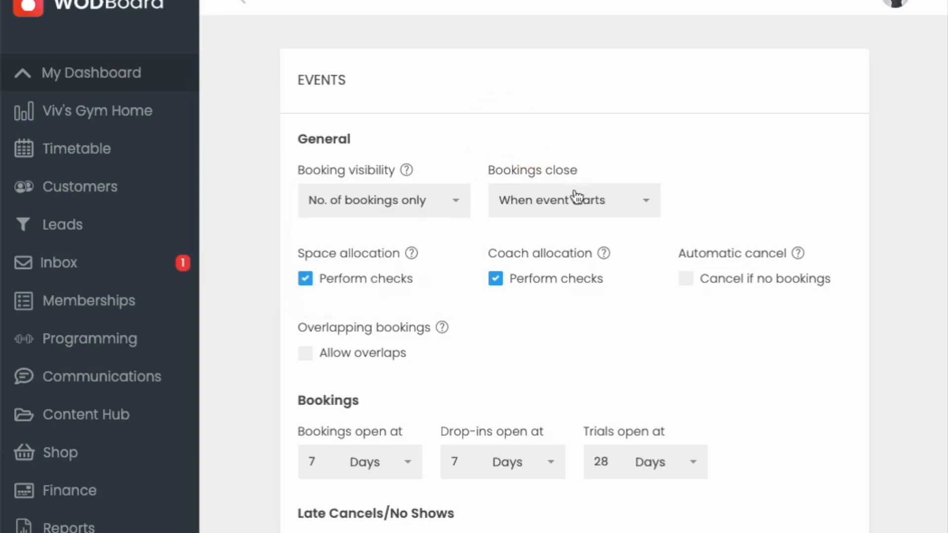
click(614, 207)
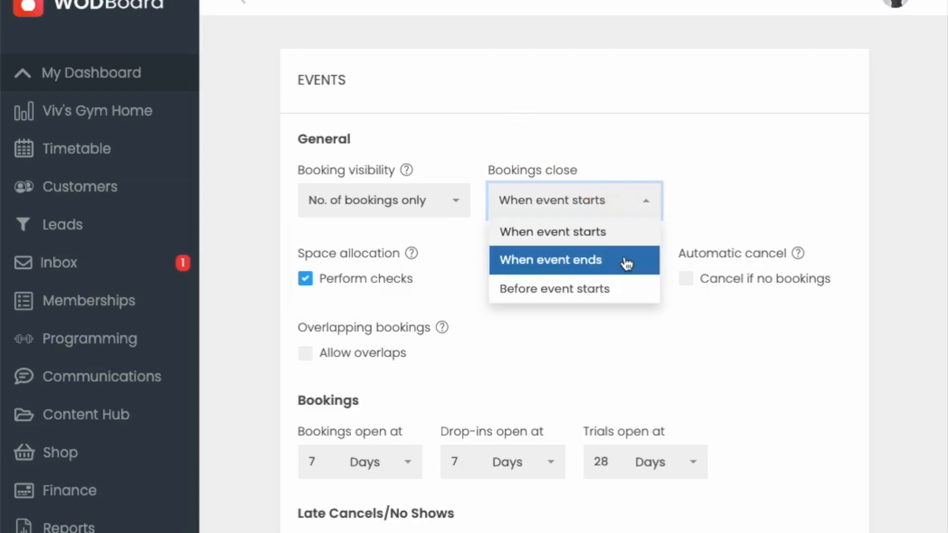
click(683, 306)
Step: Read the explanation of overlapping bookings and review the time units available for when bookings open
scroll(641, 314, down, 2)
scroll(608, 309, down, 1)
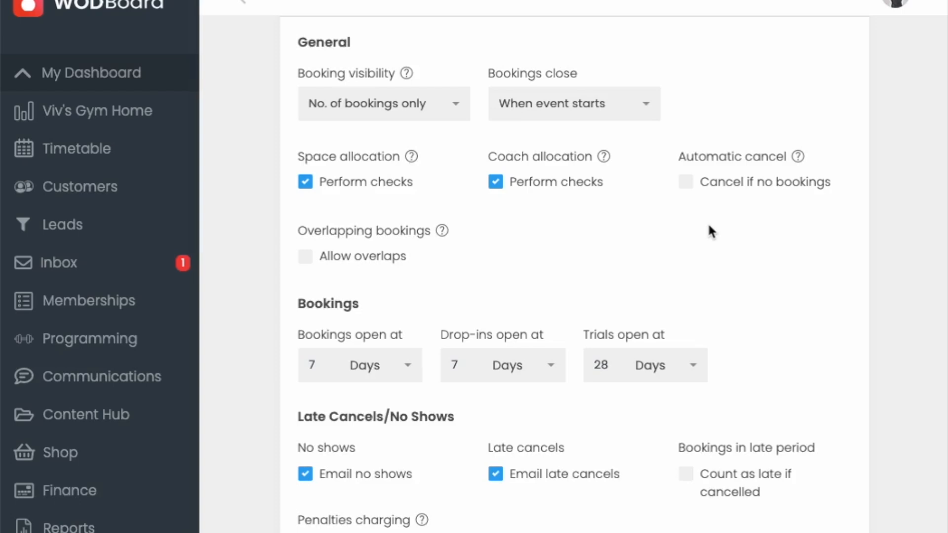
scroll(621, 227, down, 2)
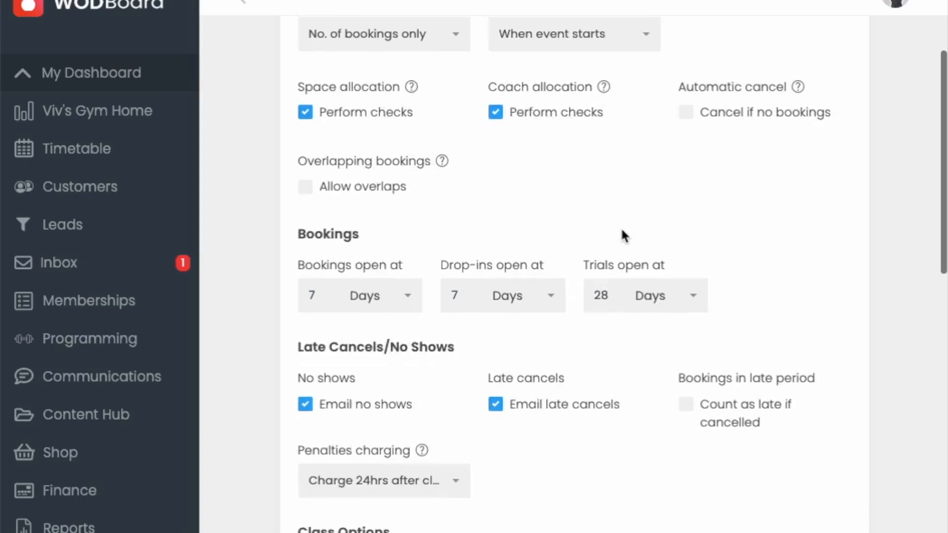
mouse_move(443, 151)
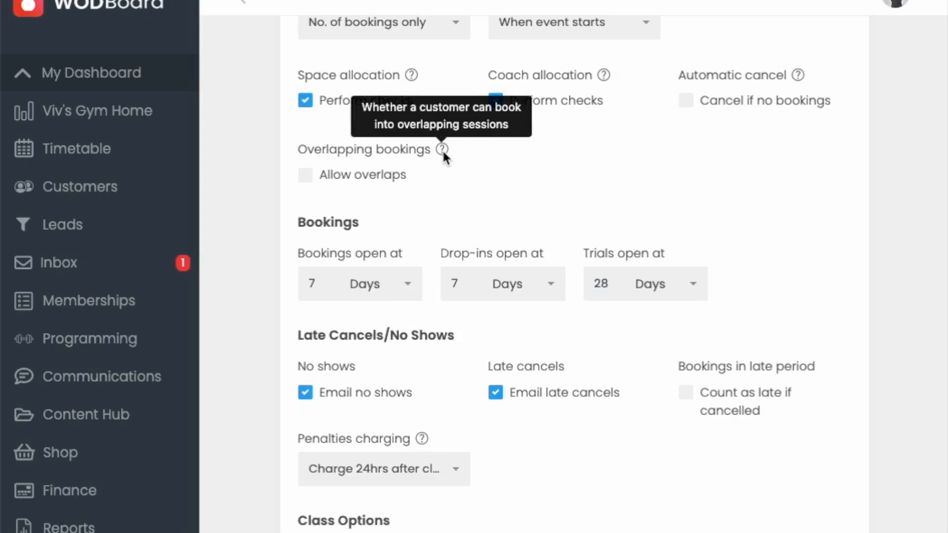
scroll(547, 183, down, 3)
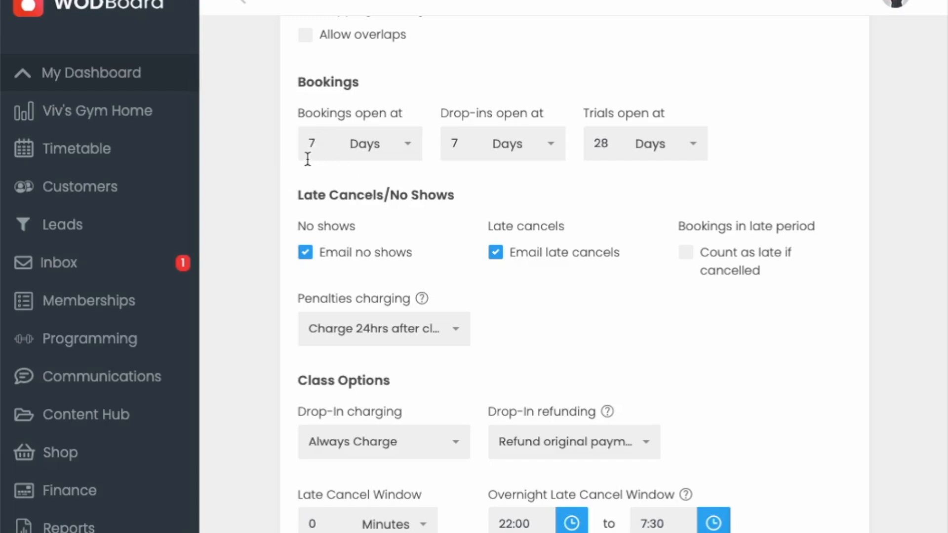
click(410, 148)
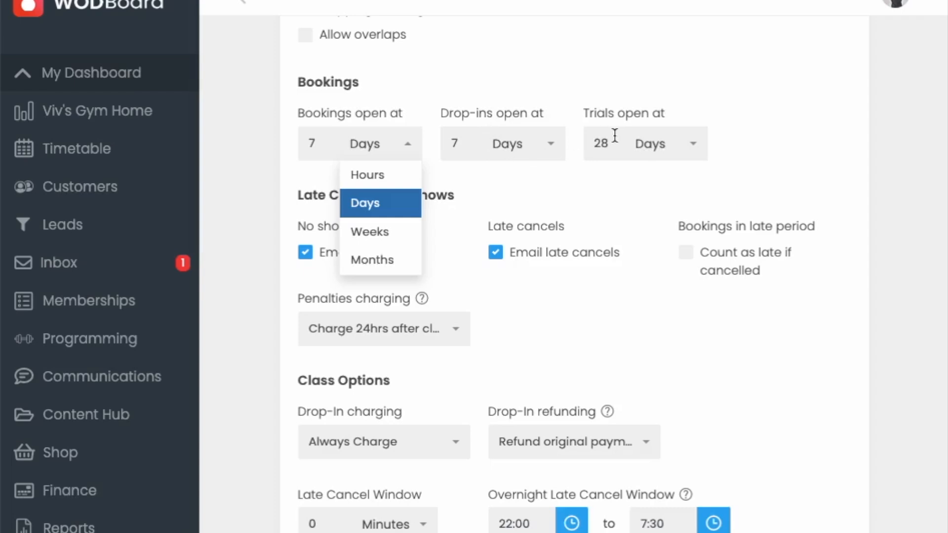
click(622, 180)
Step: Review the late cancel and no-show settings, including the available choices for penalties charging
scroll(622, 180, down, 3)
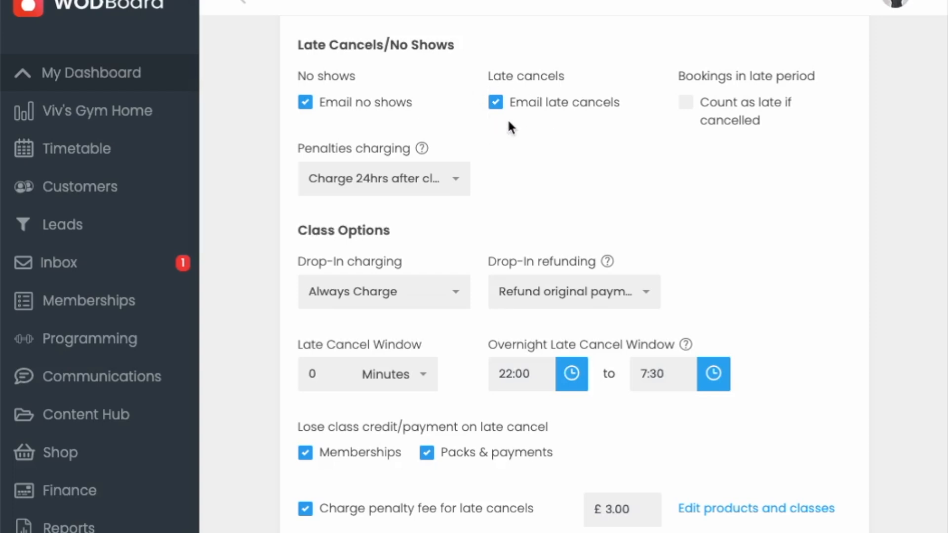
scroll(624, 168, down, 1)
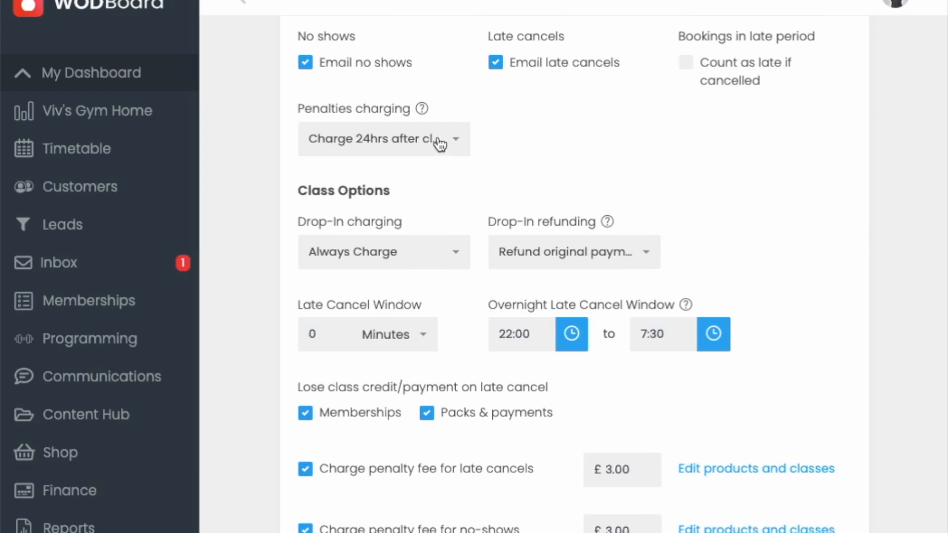
scroll(438, 153, down, 1)
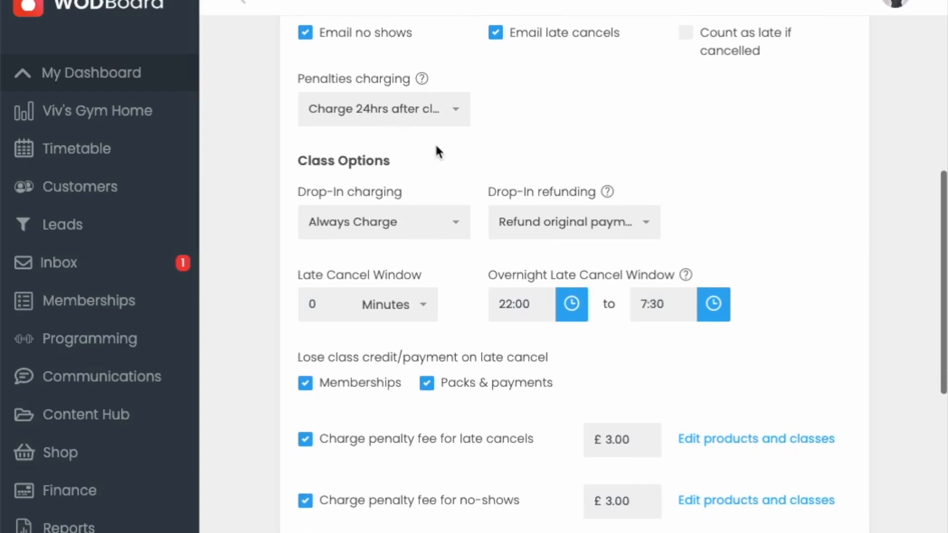
click(453, 117)
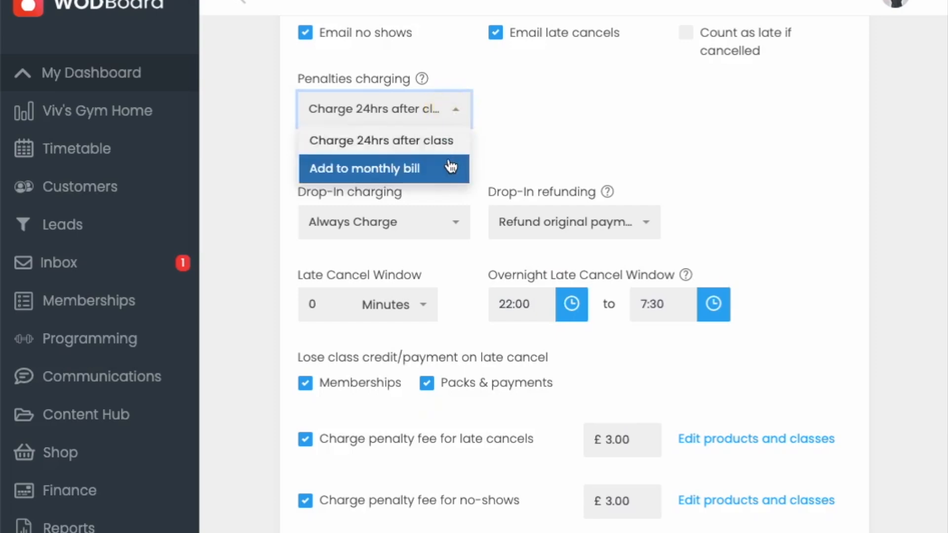
click(529, 129)
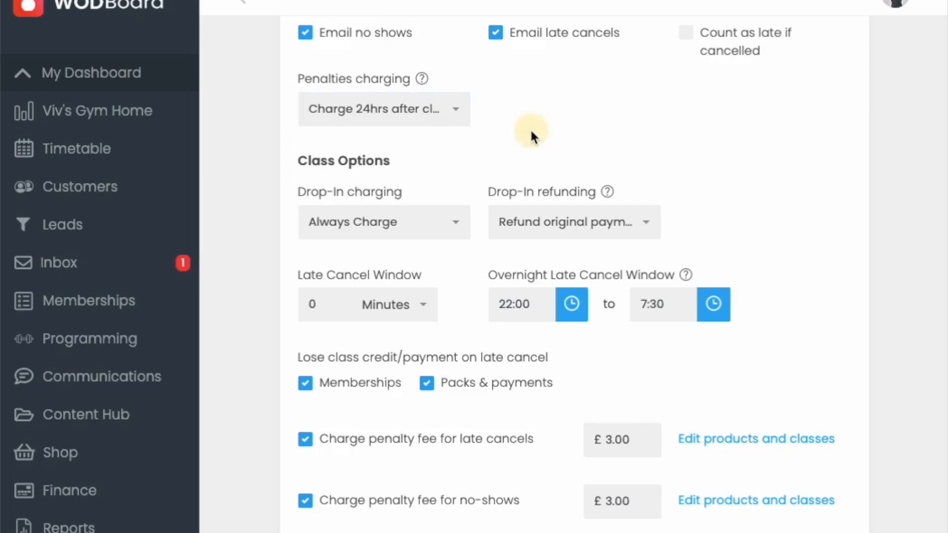
Step: Examine which products and classes incur late cancel and no-show penalty fees, including the per-membership fee options
scroll(603, 120, down, 4)
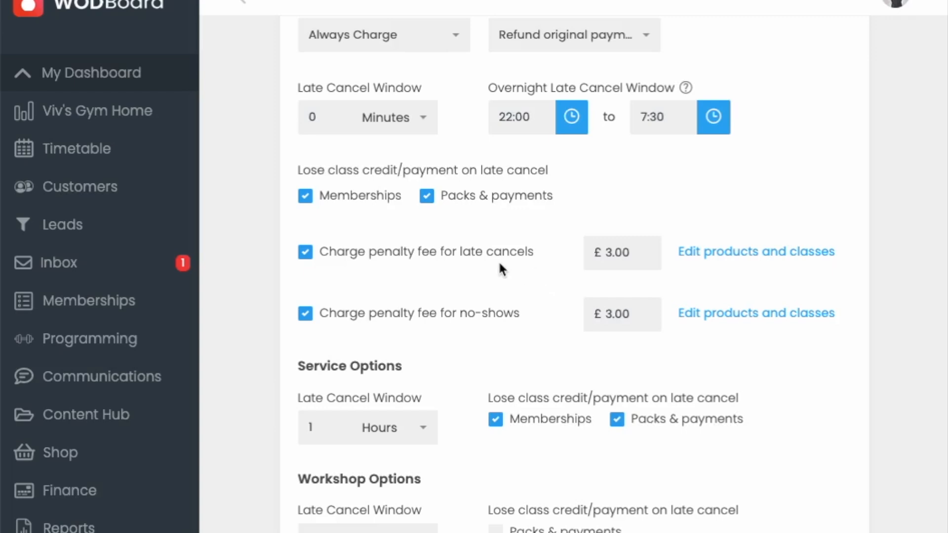
click(717, 257)
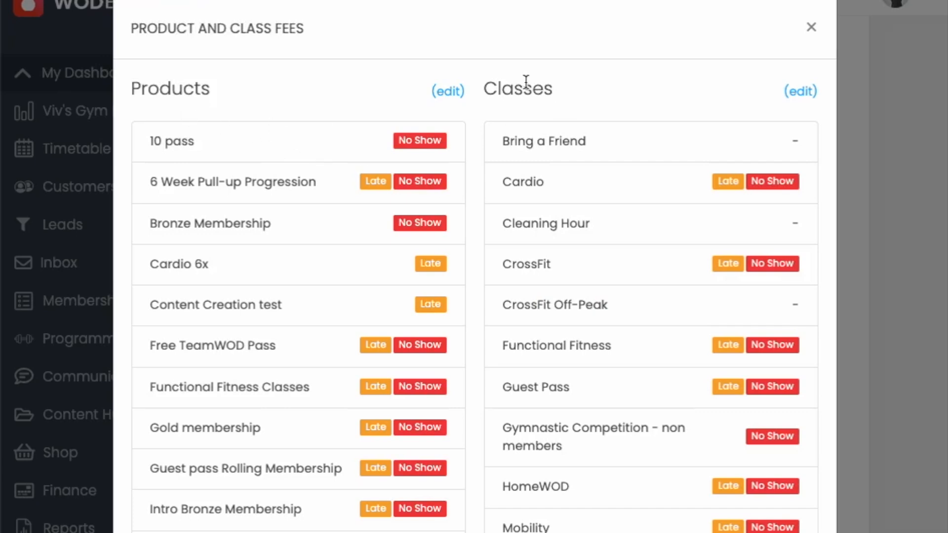
click(450, 94)
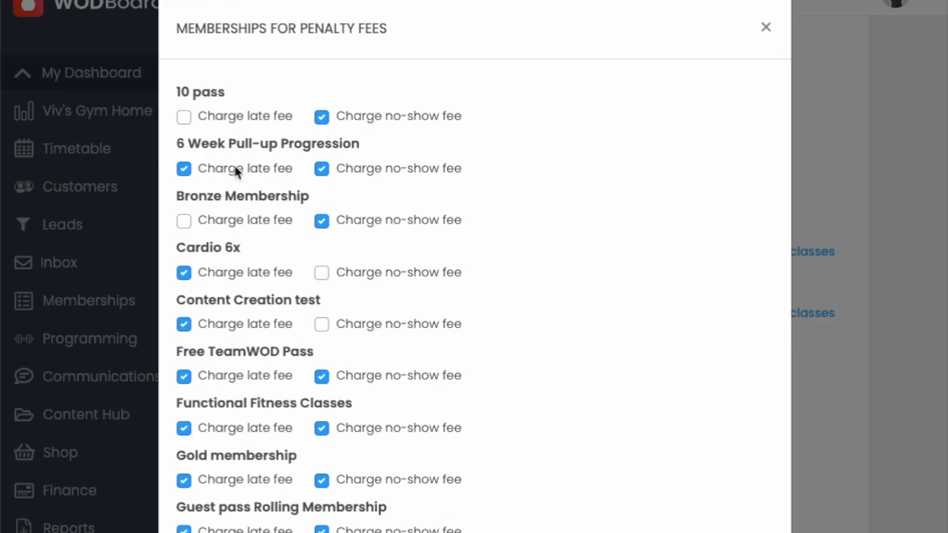
click(766, 28)
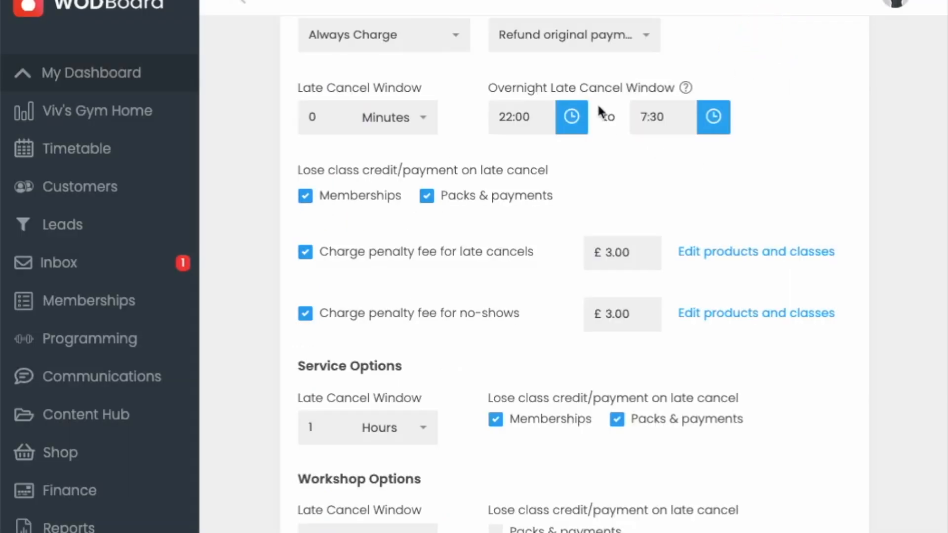
click(747, 253)
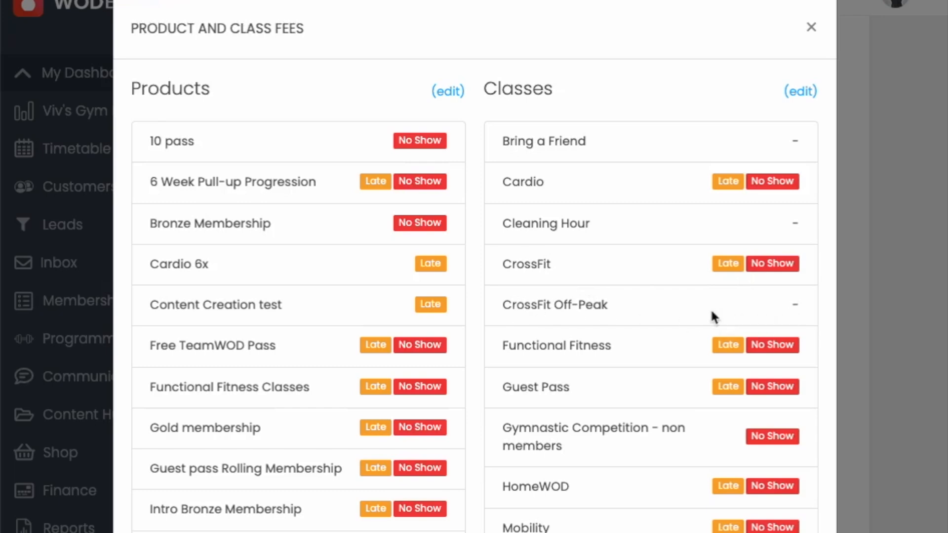
Step: Set the late cancel window under Class Options to 6 hours
scroll(489, 366, up, 2)
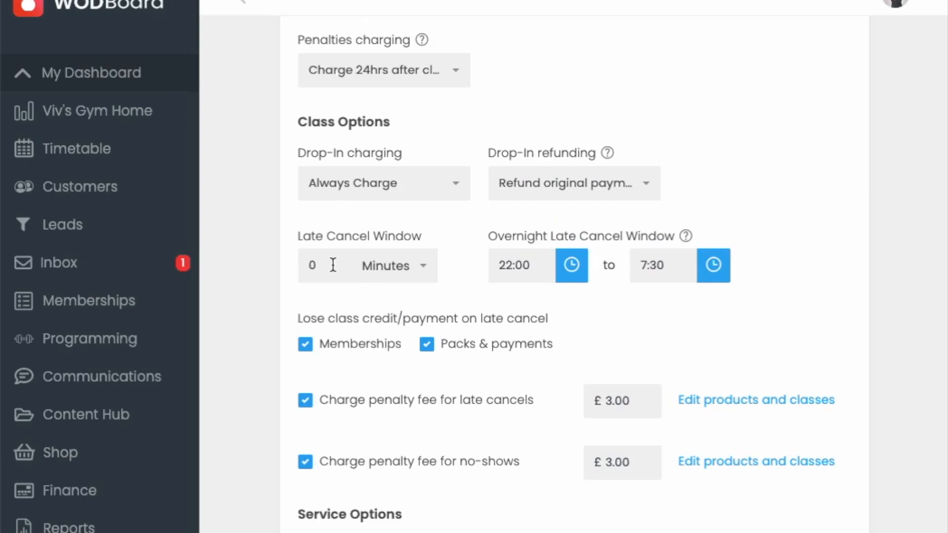
click(307, 265)
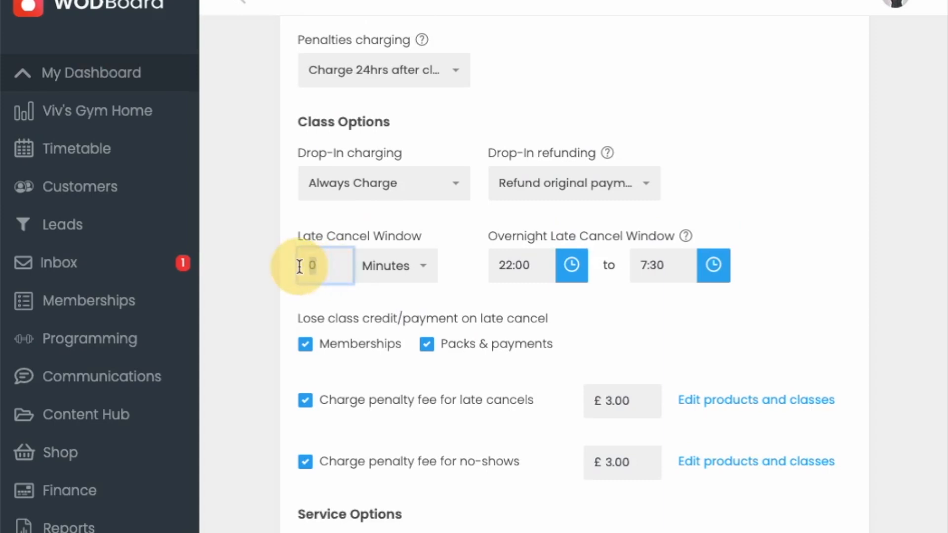
click(377, 281)
click(388, 335)
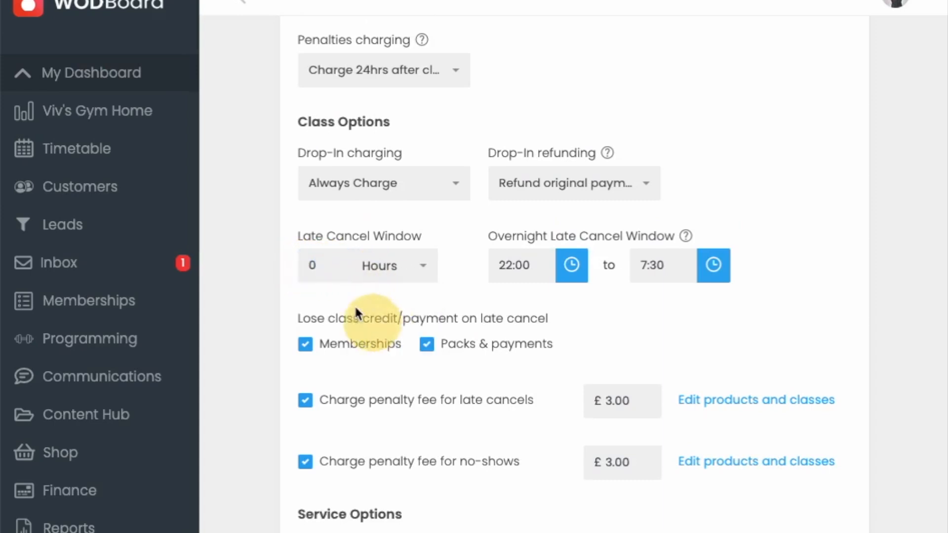
drag(328, 265, 286, 262)
text(6)
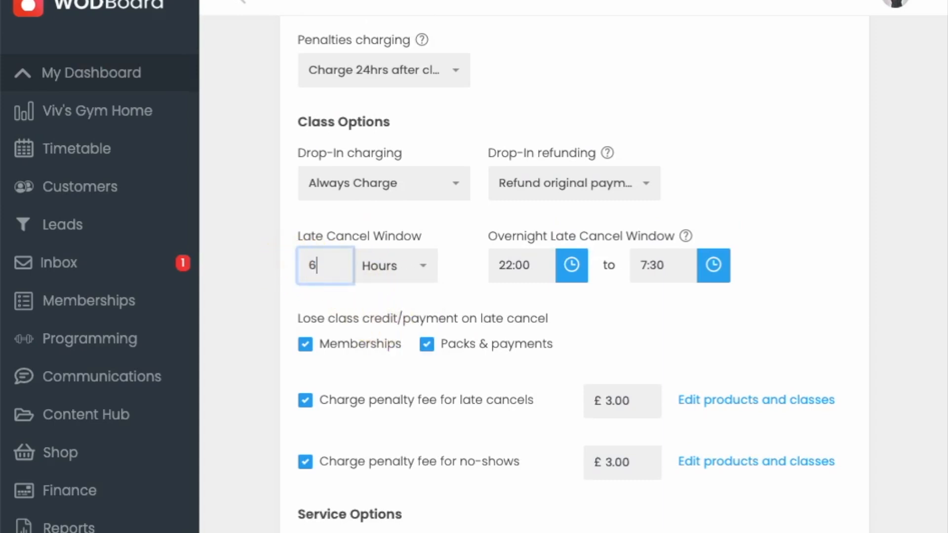
click(438, 225)
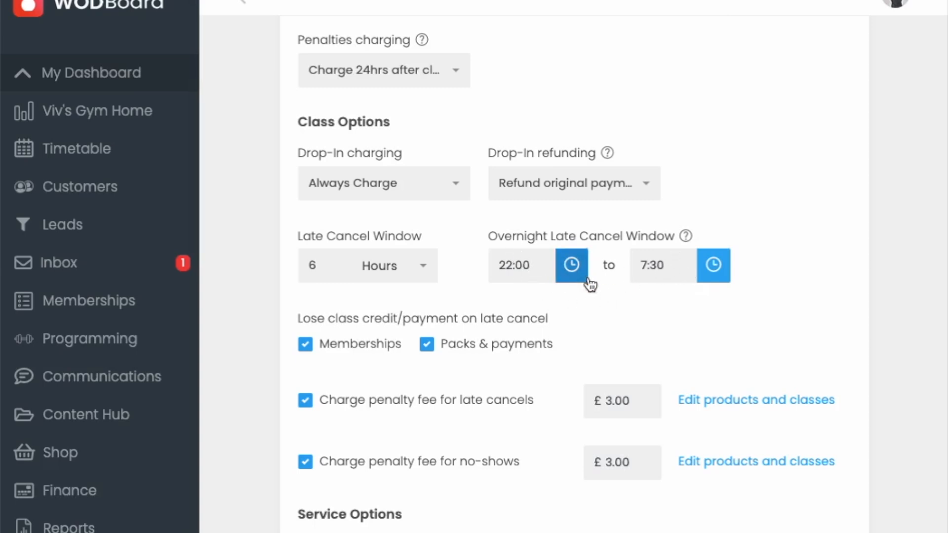
Step: Review the service and workshop options, waitlist configuration, advanced limit rules and plan/pass restrictions
scroll(590, 282, down, 5)
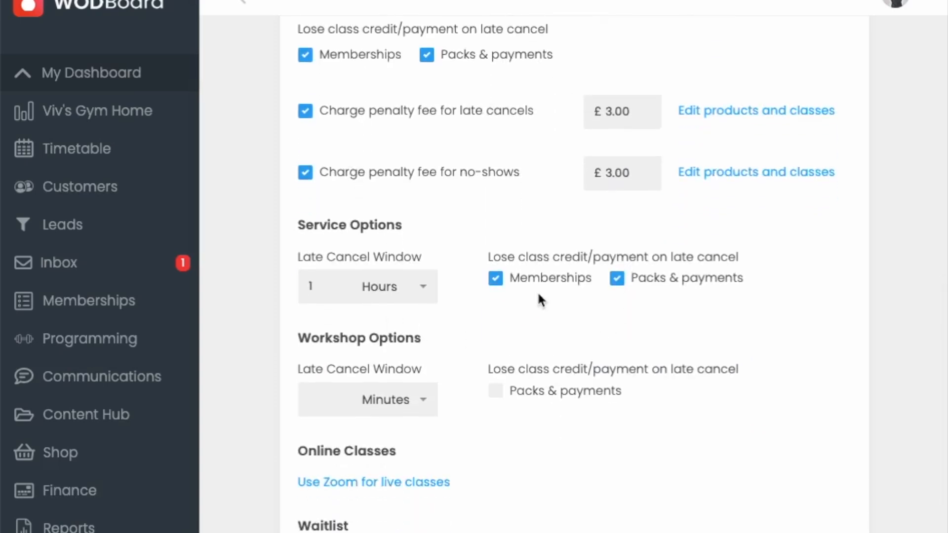
scroll(545, 296, down, 2)
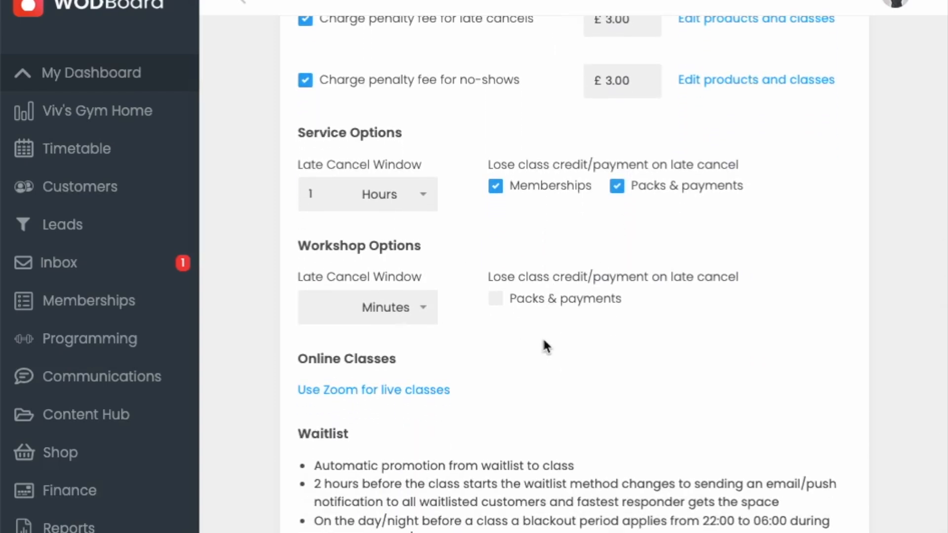
scroll(545, 346, down, 2)
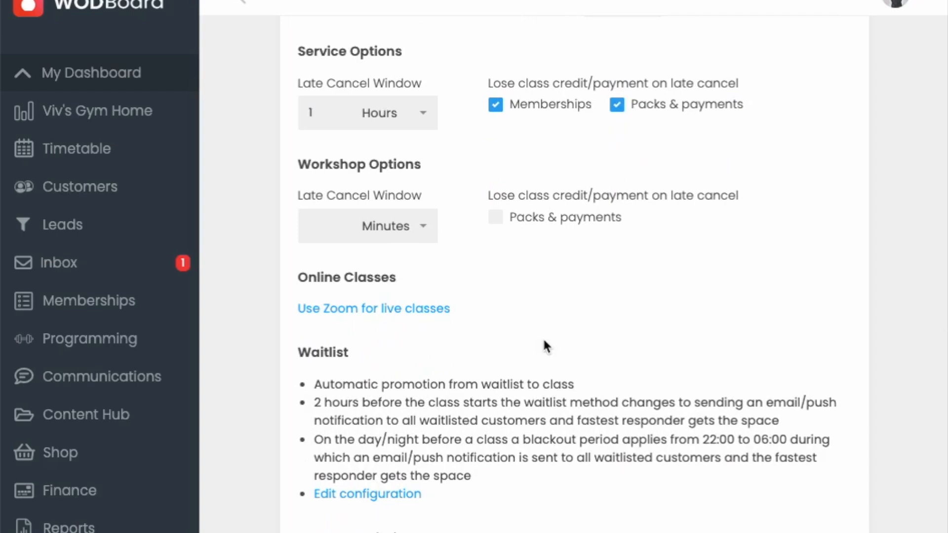
scroll(544, 337, down, 1)
scroll(541, 338, down, 3)
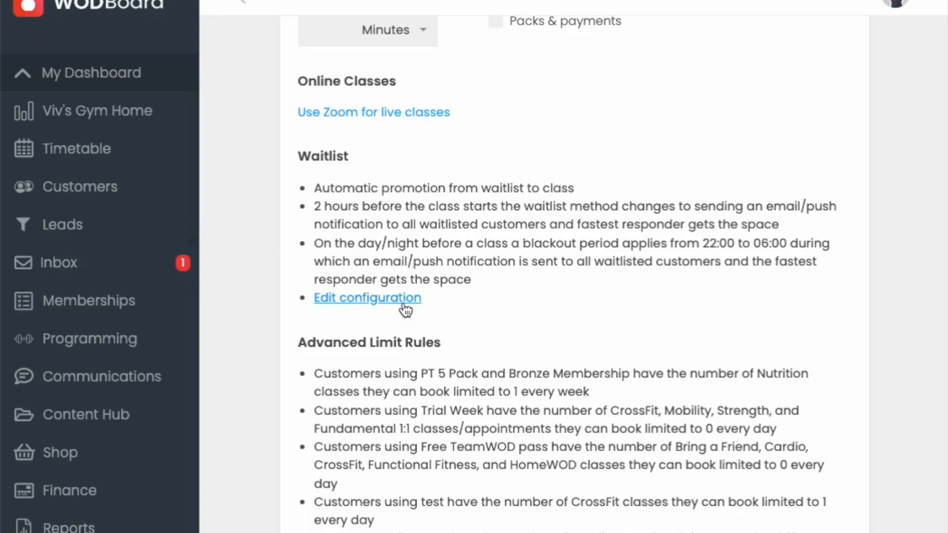
scroll(414, 366, down, 2)
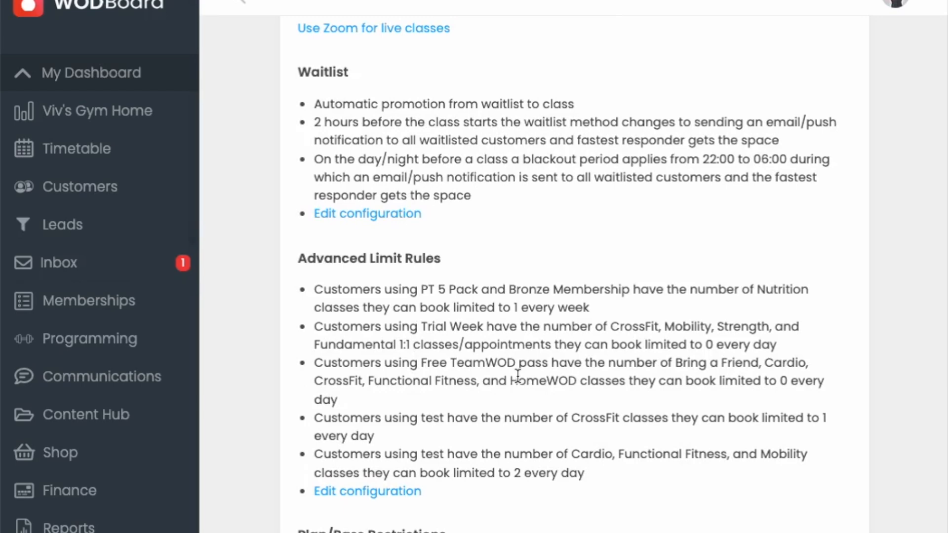
scroll(518, 376, down, 2)
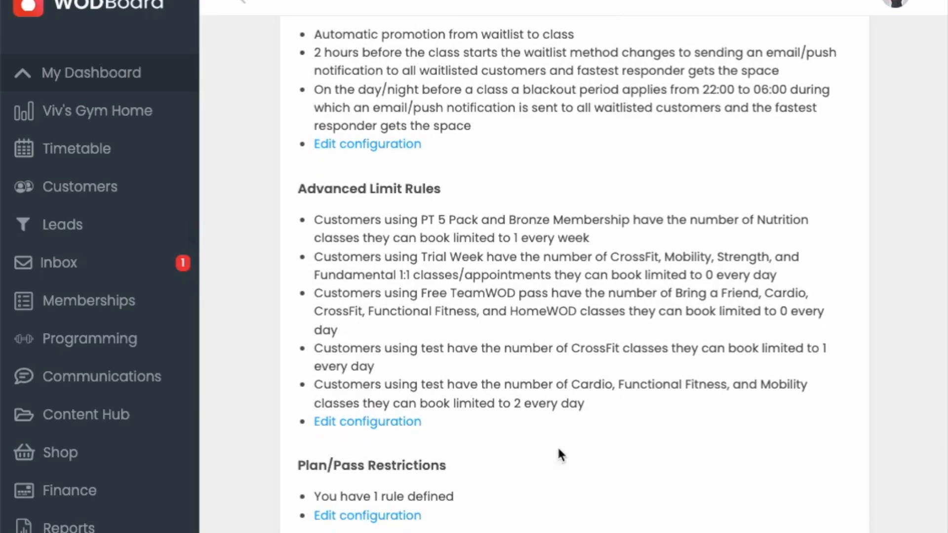